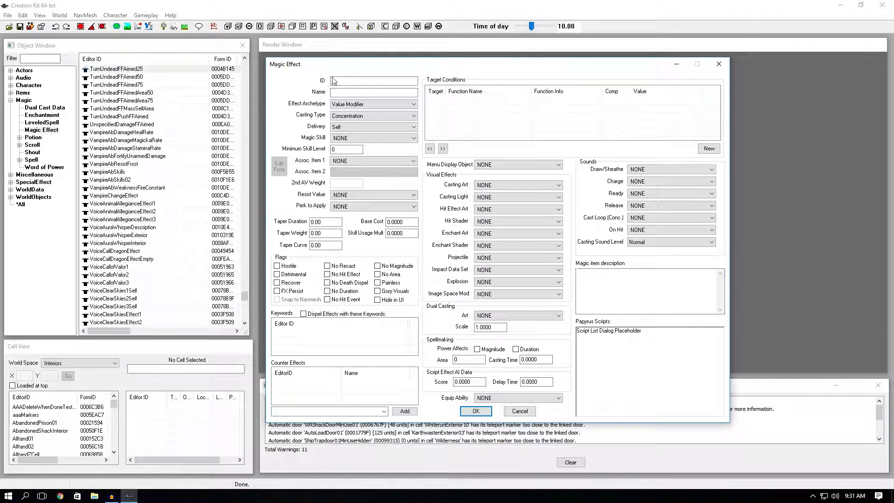
Change the magic effect's Effect Archetype from Value Modifier to Dual Value Modifier
click(344, 82)
click(337, 94)
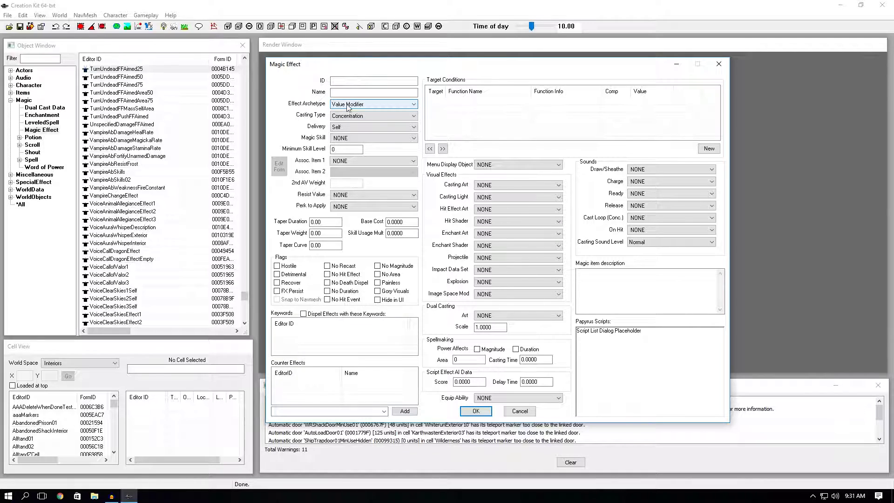
click(382, 107)
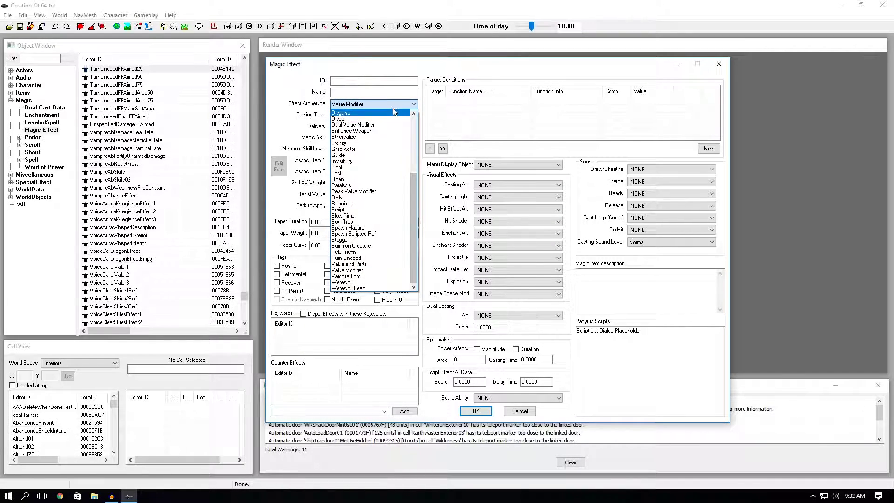
drag(415, 208, 412, 145)
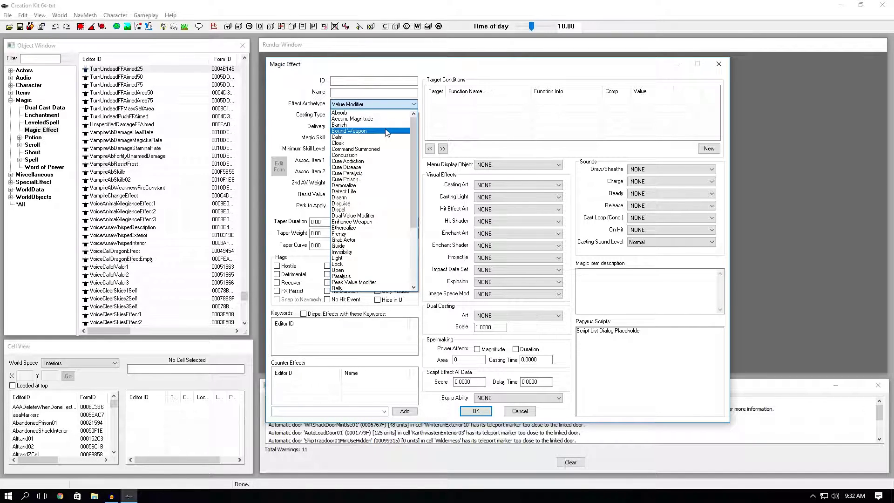
drag(411, 135, 412, 183)
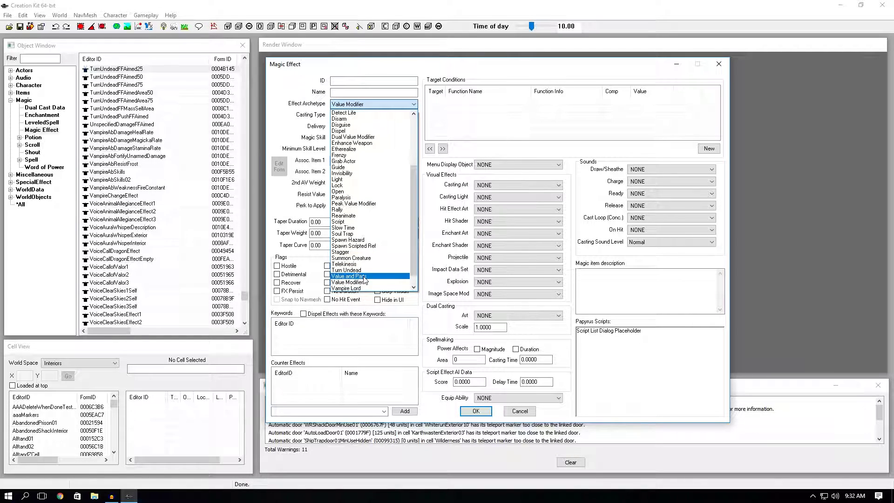
click(365, 283)
click(372, 104)
scroll(358, 175, up, 5)
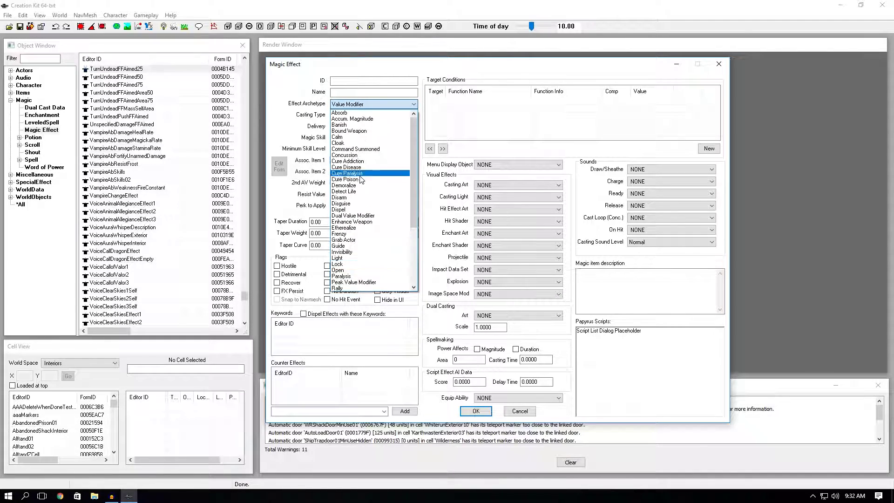
click(366, 219)
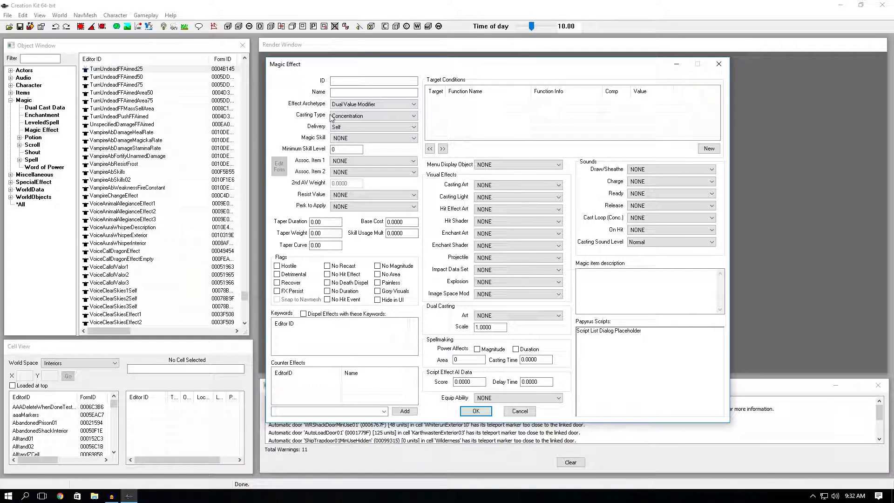
Switch the Casting Type from Concentration to Fire and Forget
click(353, 117)
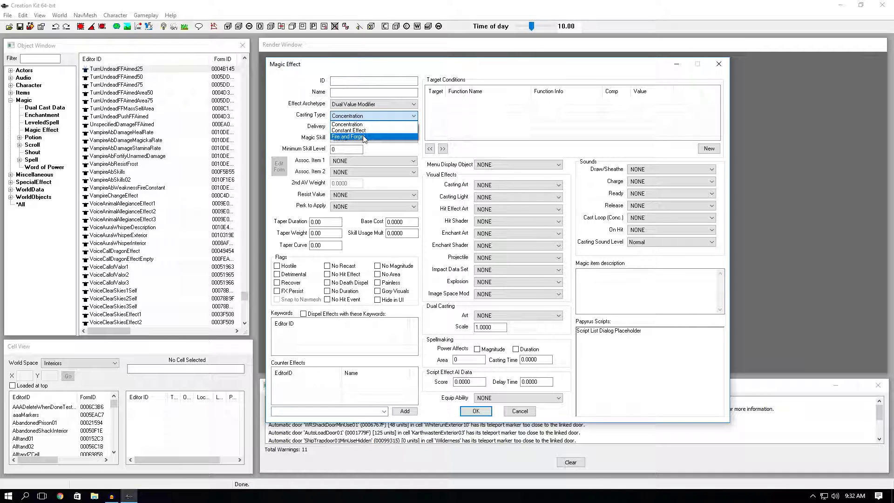
click(364, 136)
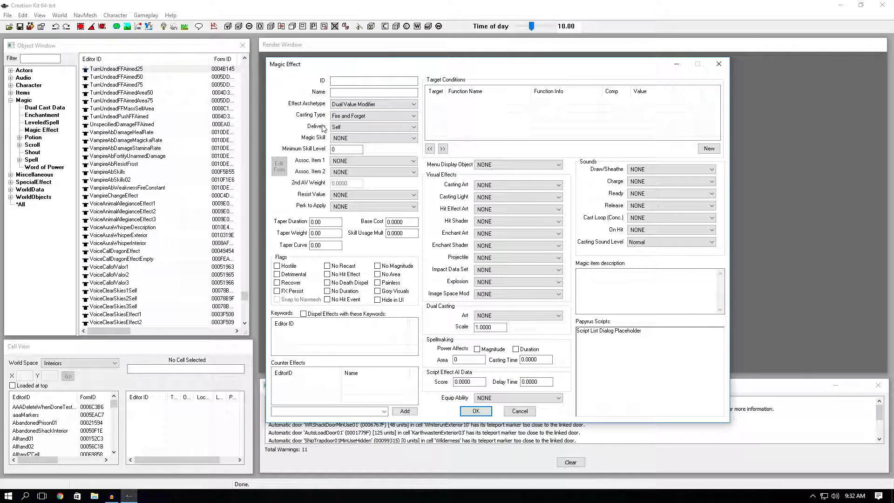
Change the Delivery setting from Self to Target Location
key(Tab)
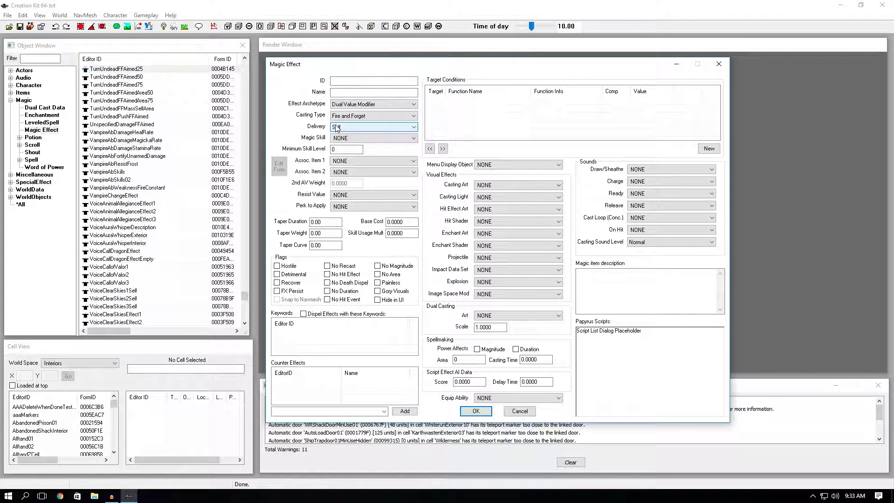
click(338, 128)
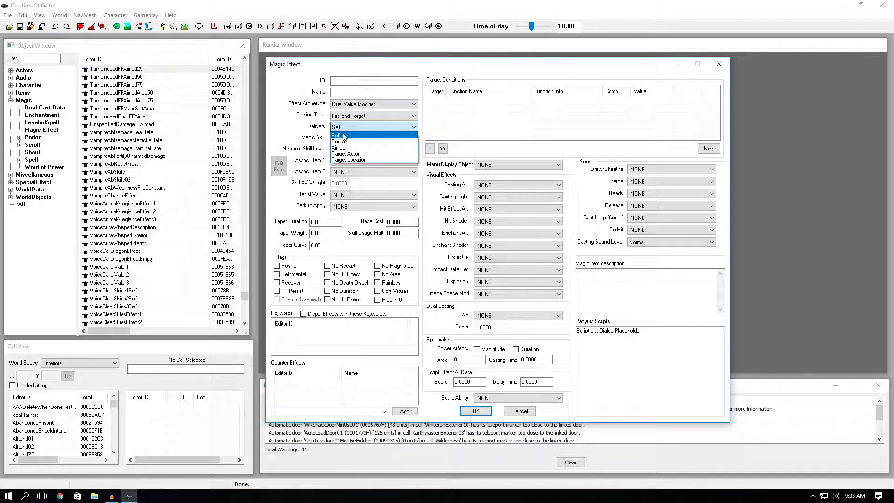
click(368, 160)
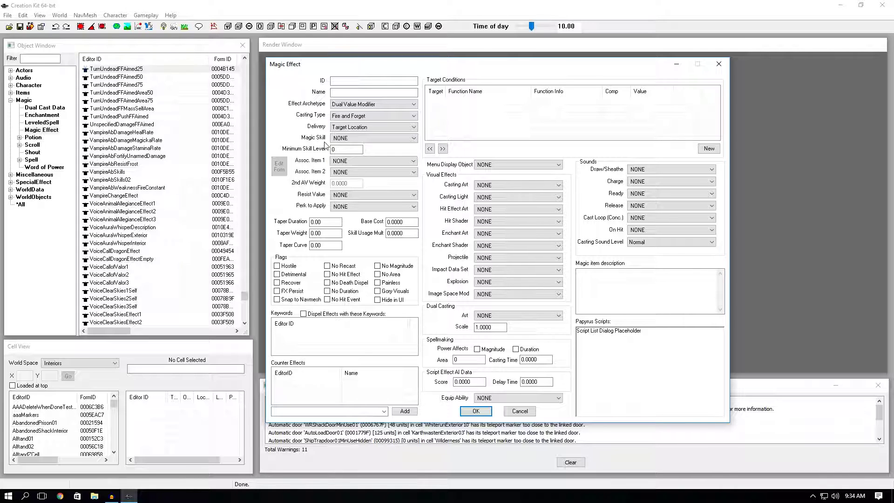
click(344, 139)
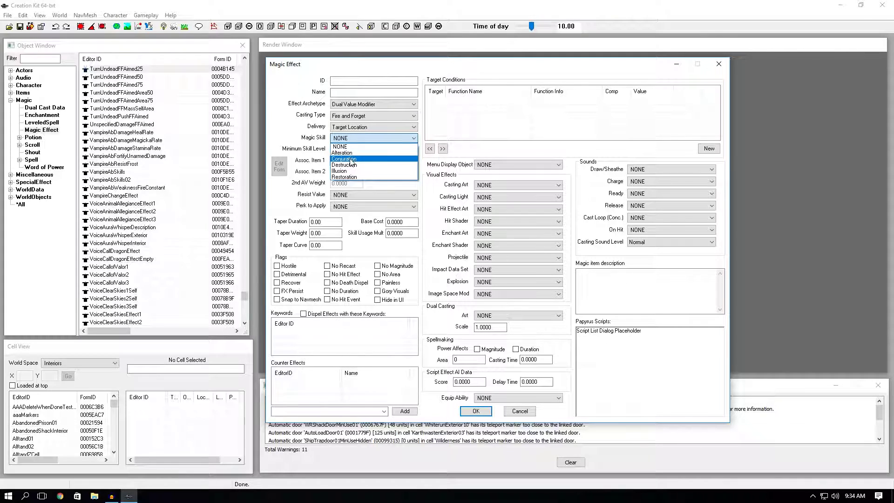
click(349, 147)
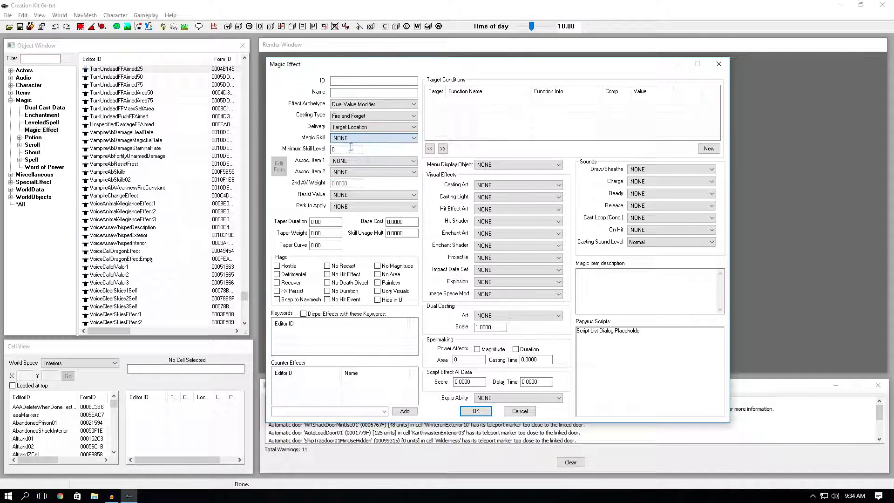
click(350, 150)
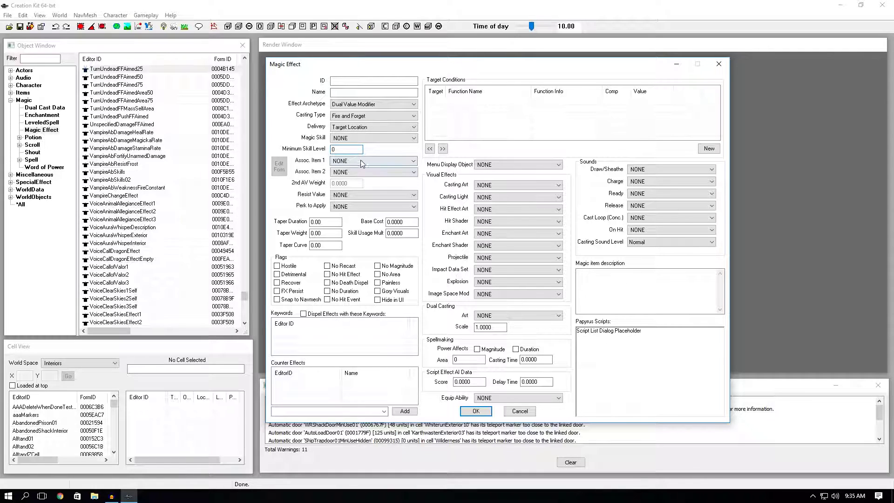
click(368, 106)
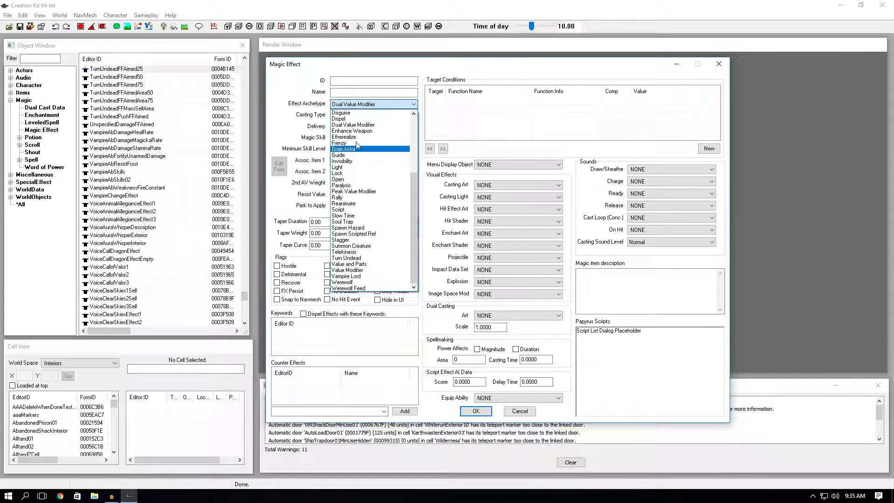
click(350, 105)
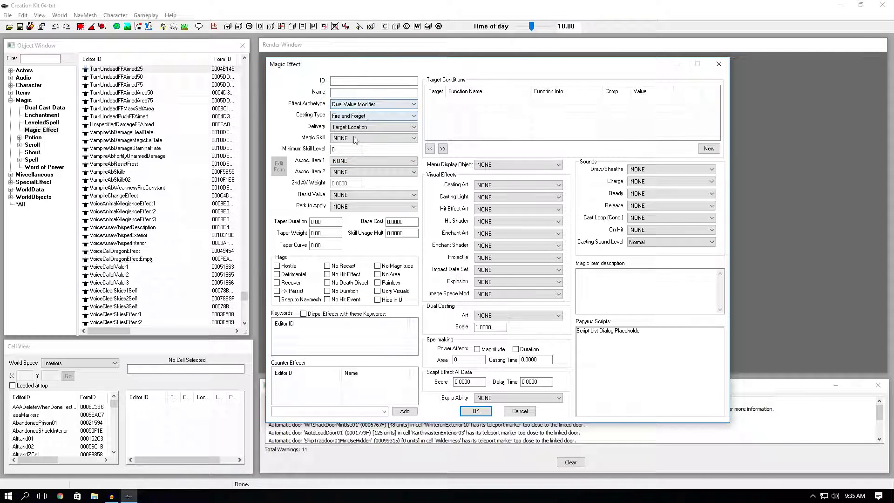
Set Assoc. Item 1 to Health and Assoc. Item 2 to Stamina
click(337, 163)
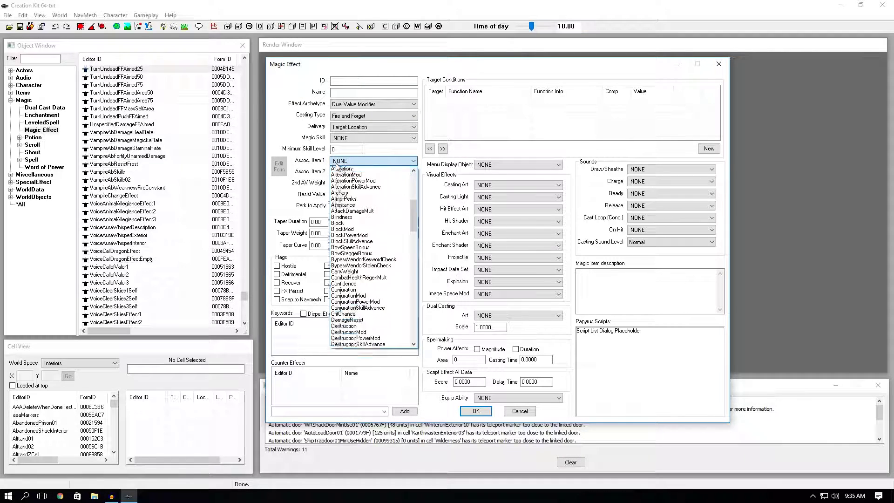
scroll(336, 165, down, 15)
click(340, 169)
click(360, 172)
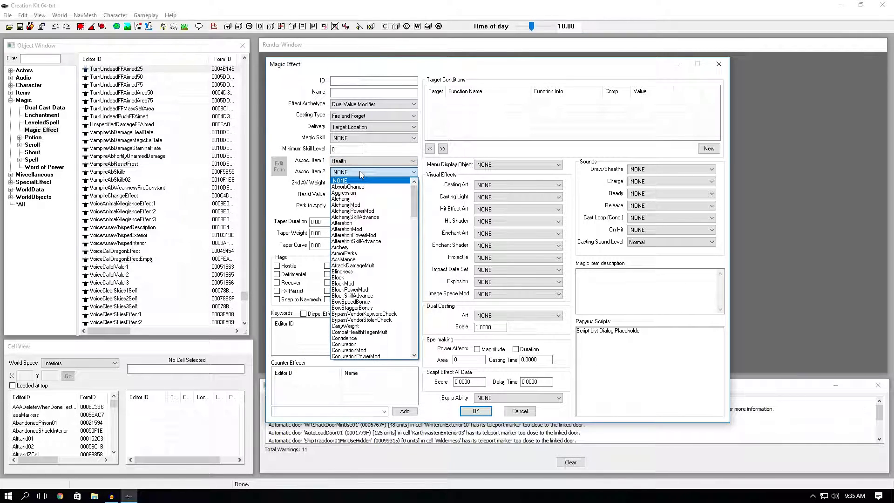
text(st)
key(Return)
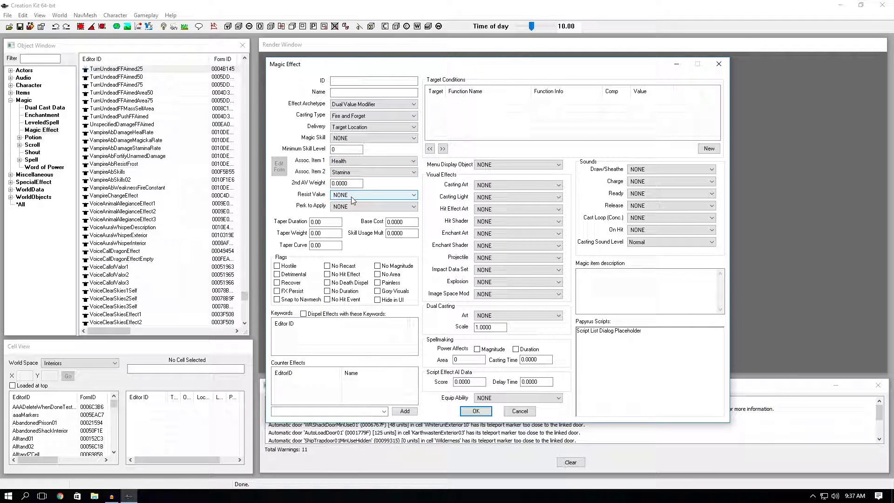
click(351, 197)
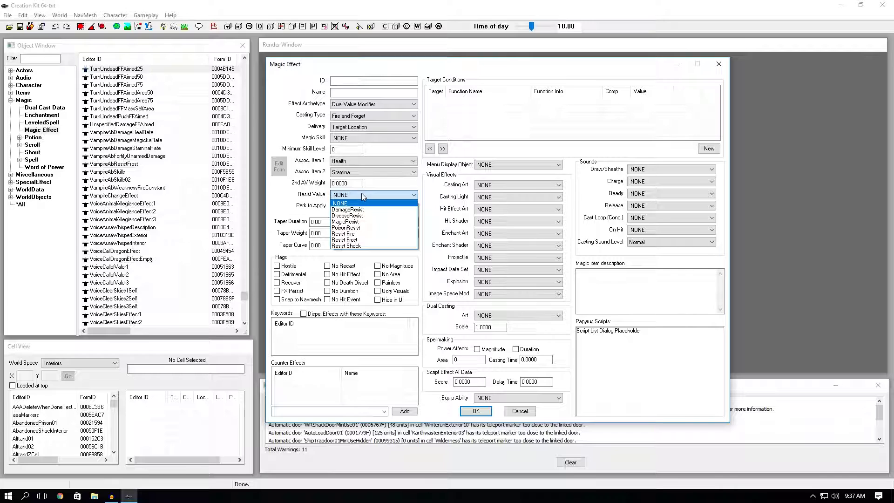
Leave Resist Value at NONE and pick Alchemist00 as the Perk to Apply
click(362, 193)
click(357, 207)
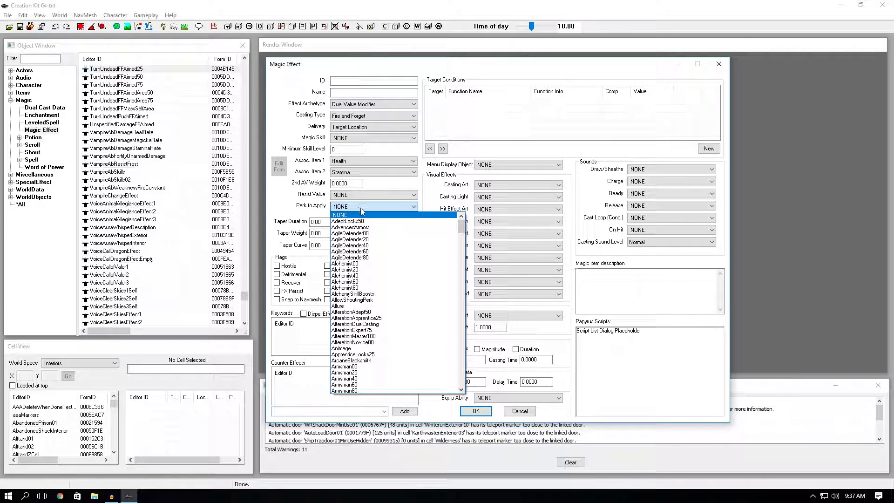
click(387, 215)
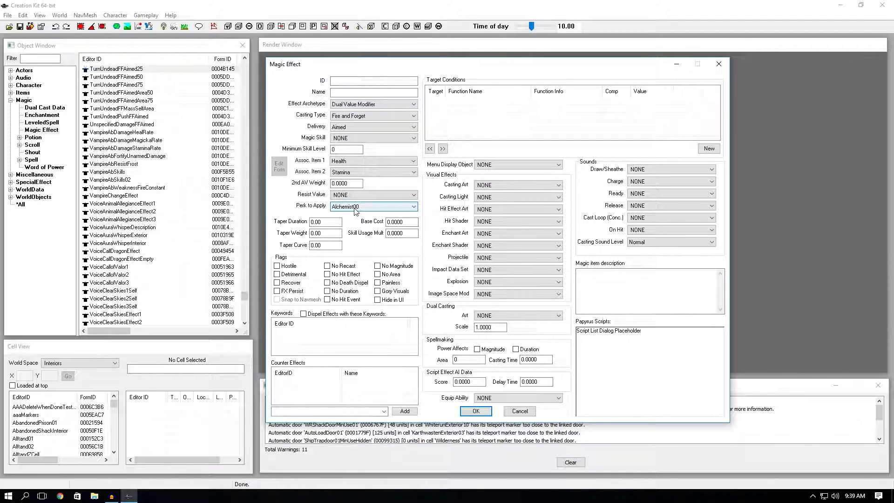
click(354, 184)
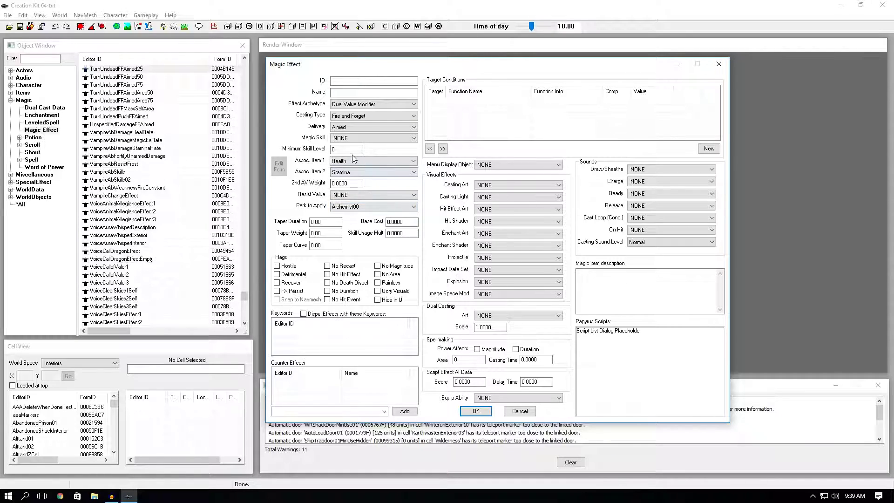
click(358, 208)
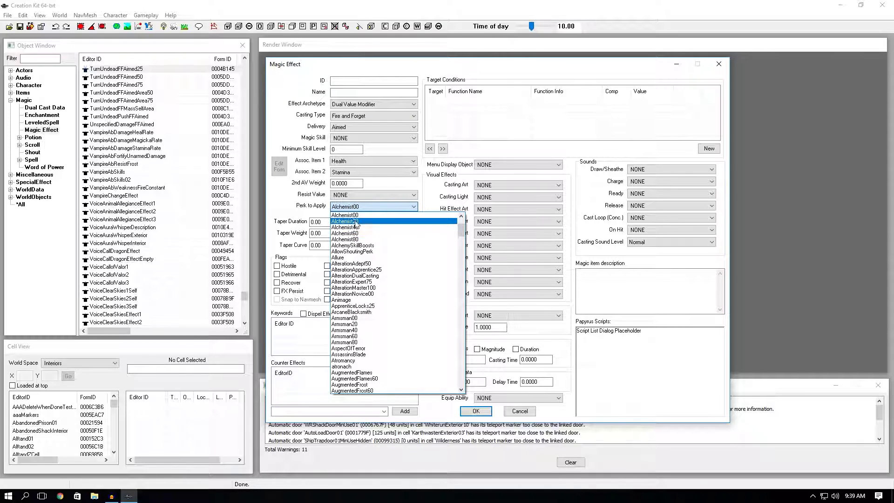
click(358, 209)
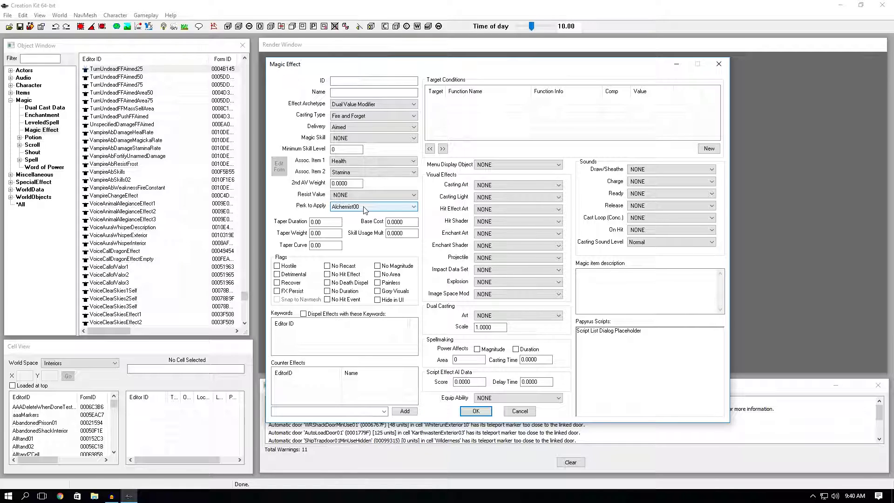
Return Perk to Apply to NONE and check that Base Cost and Skill Usage Mult read 0.0000
scroll(365, 209, up, 1)
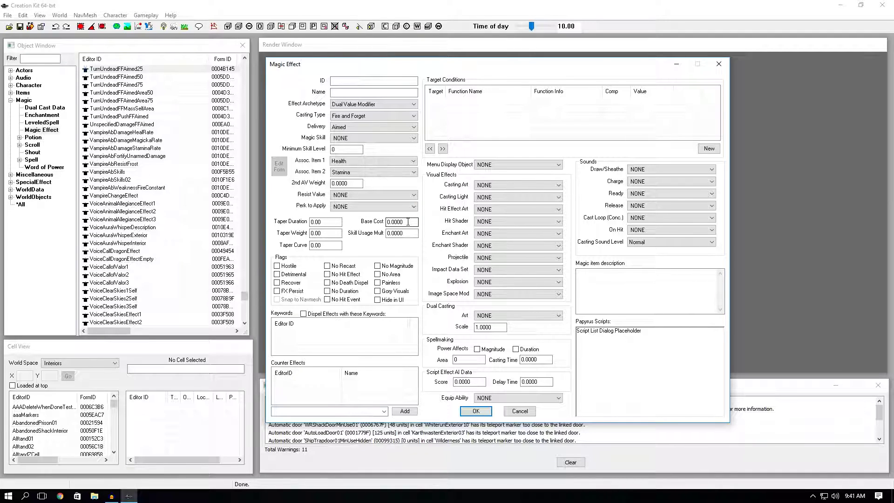
double_click(408, 221)
double_click(408, 232)
key(End)
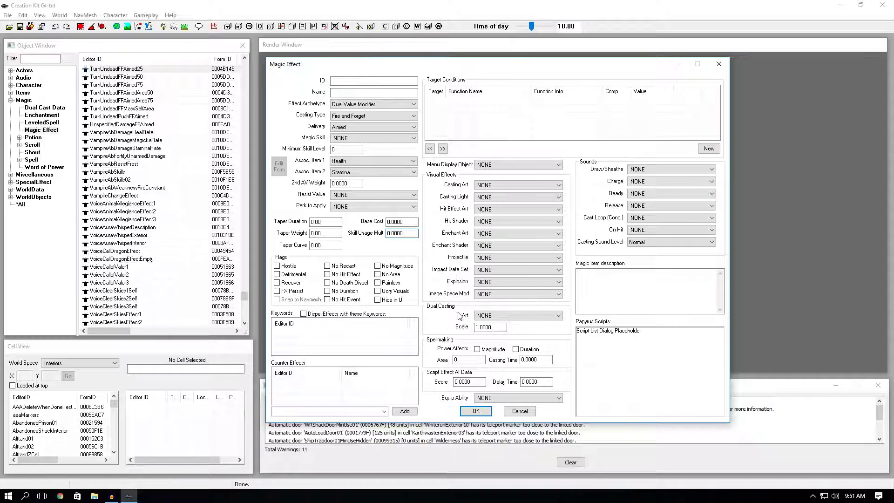
click(545, 318)
click(485, 323)
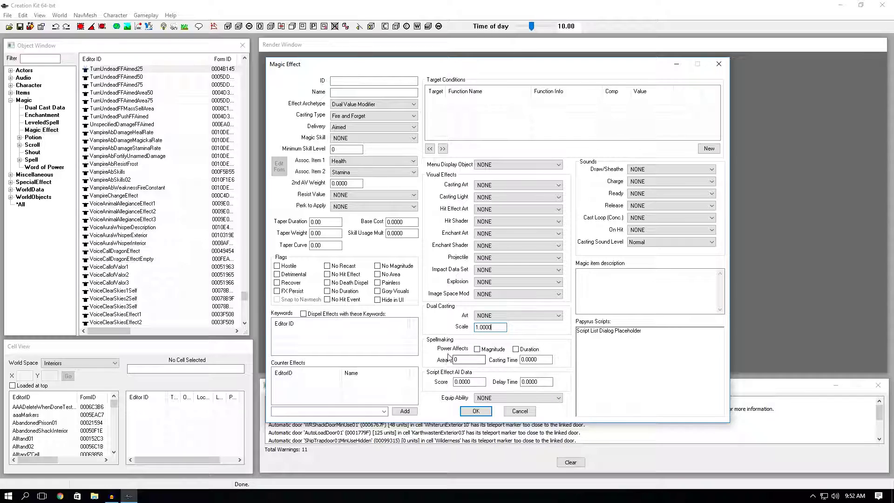
click(462, 361)
key(Tab)
click(544, 359)
click(512, 398)
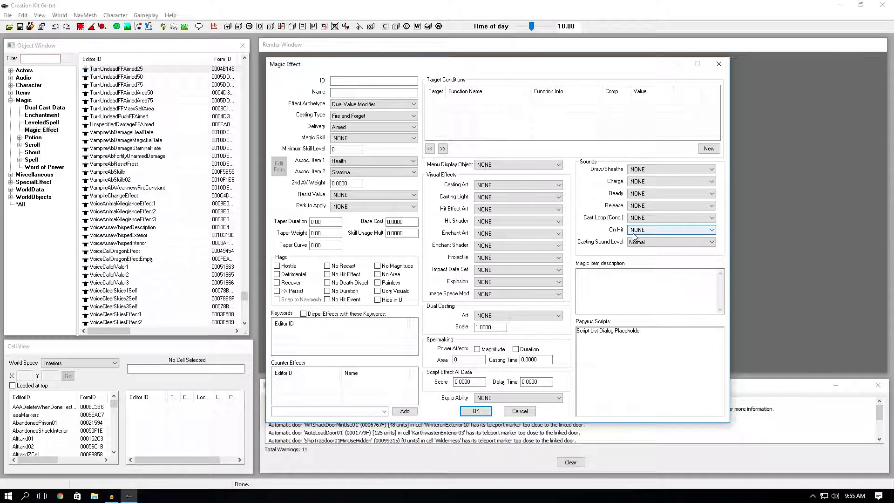
click(655, 242)
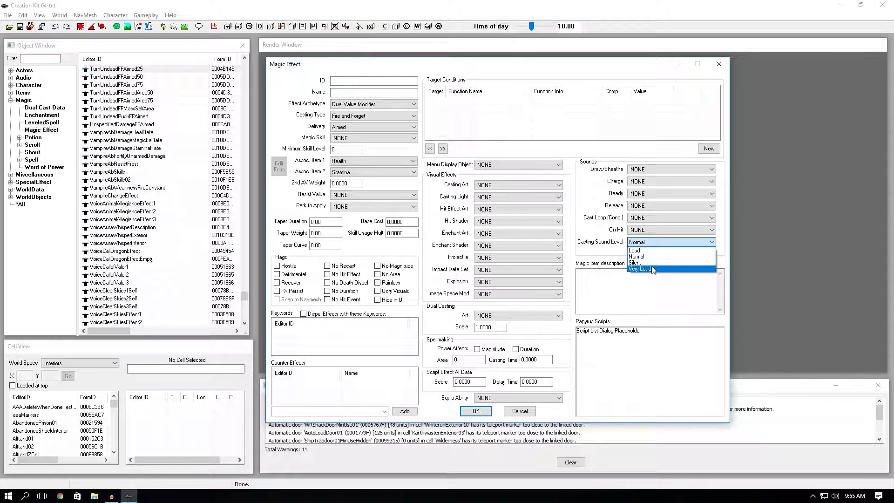
click(584, 277)
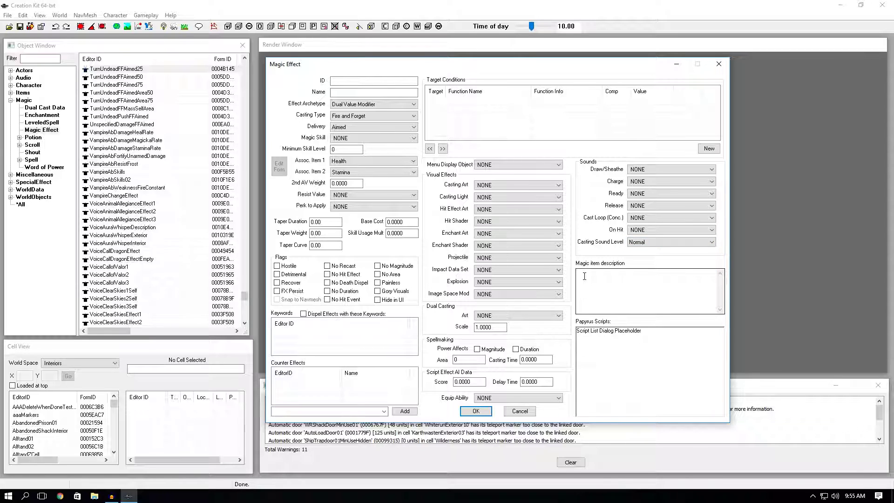